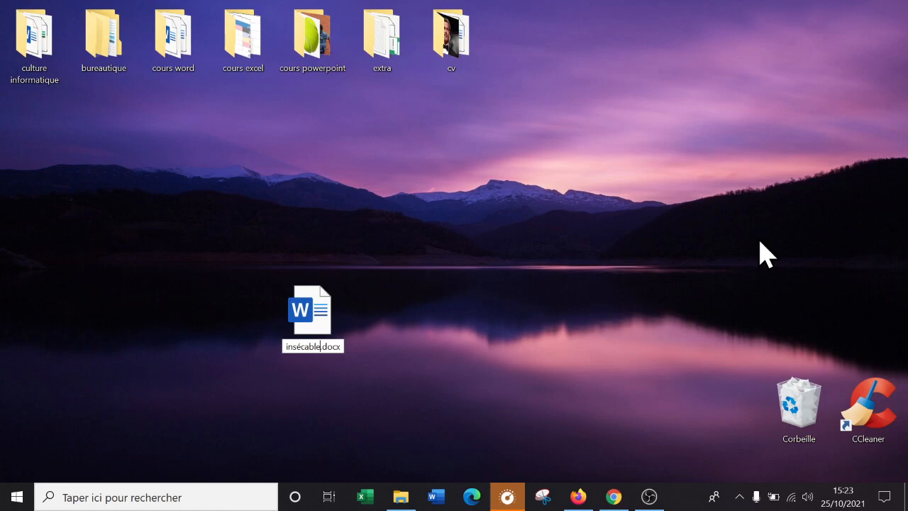
Open the newly named insécable.docx document and fill it with placeholder text using =lorem(5,7).
key("Return")
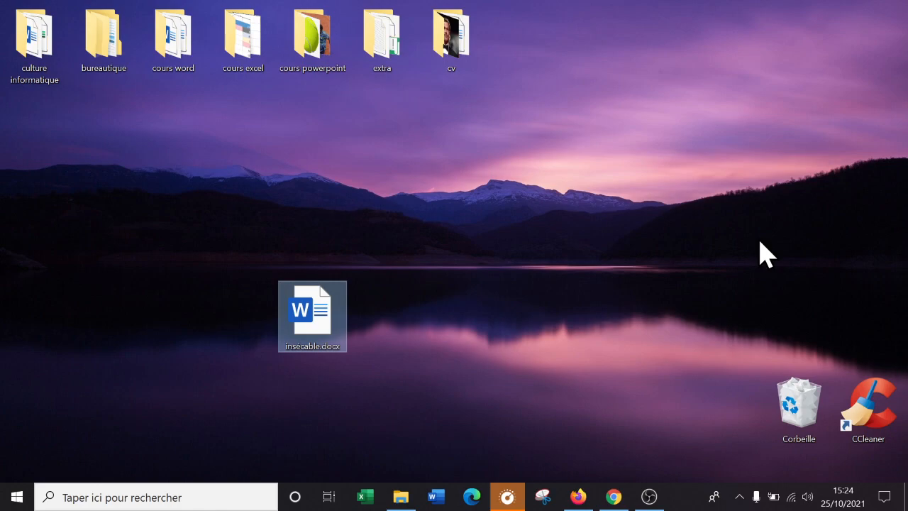
double_click(320, 311)
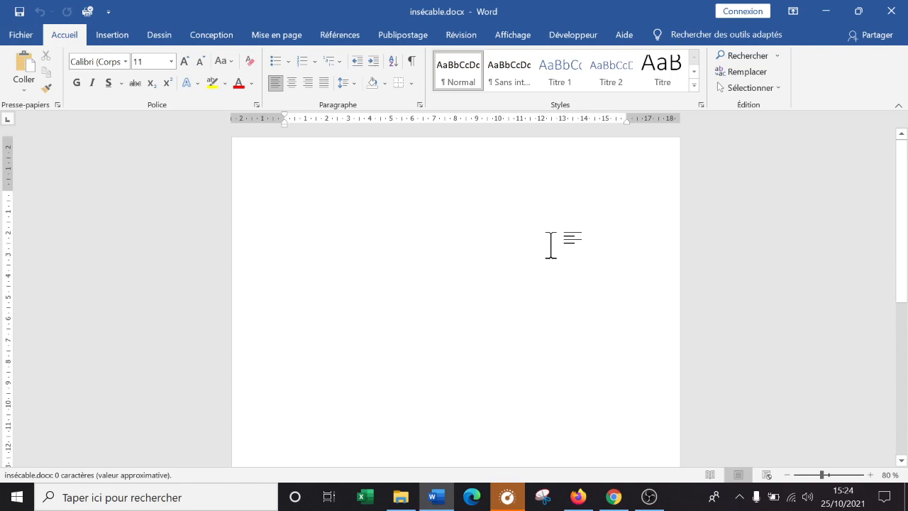
type("=lorem(5,7")
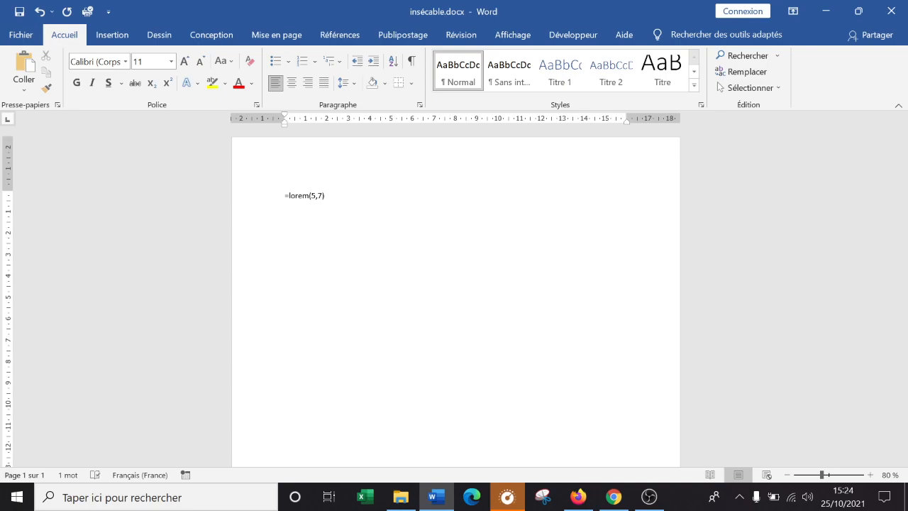
key("Return")
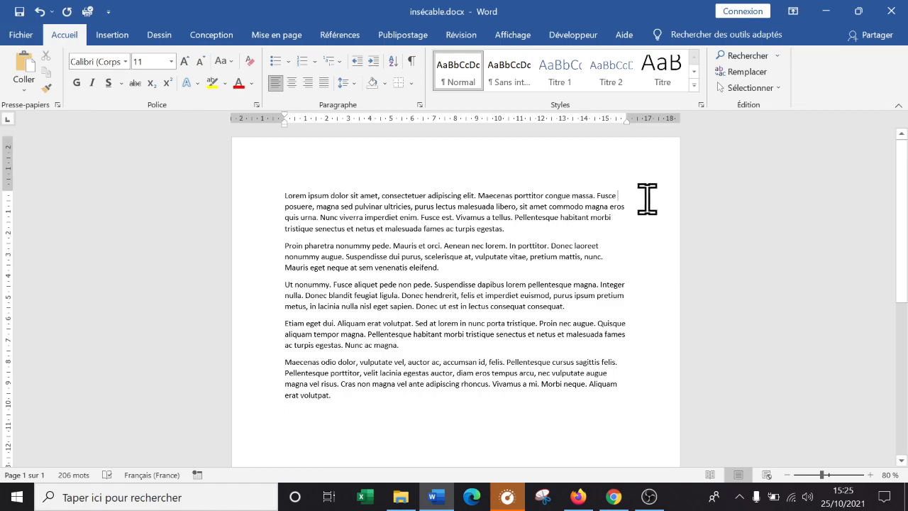
Justify all the text in the document.
left_click(629, 217)
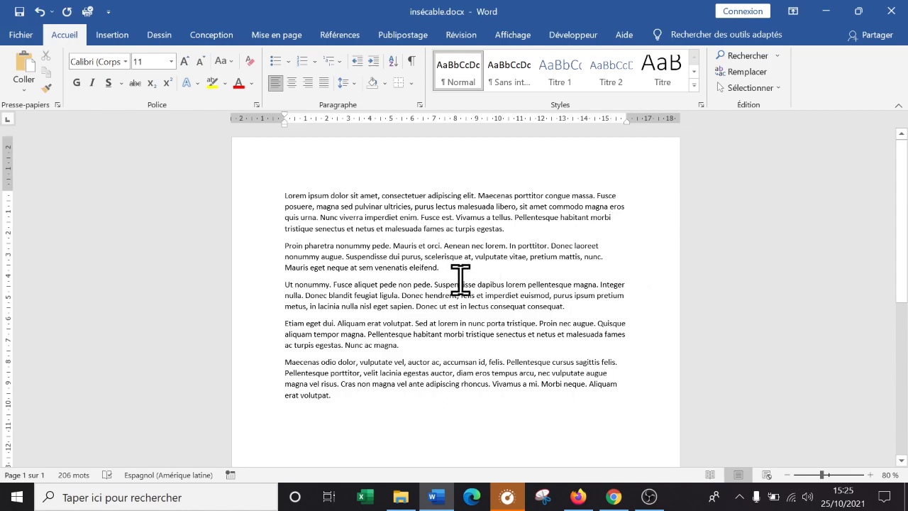
key("ctrl+a")
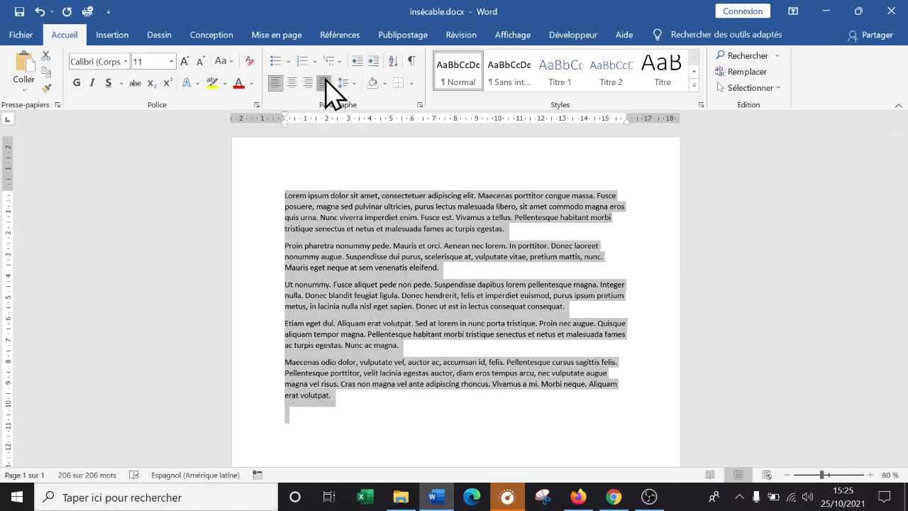
left_click(323, 83)
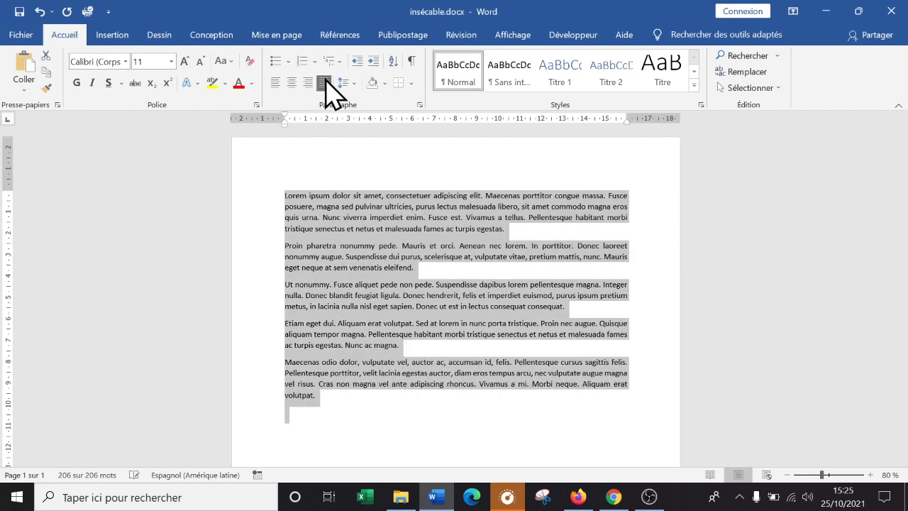
Replace the word "eros" at the end of the first paragraph's second line with "Bob".
left_click(637, 206)
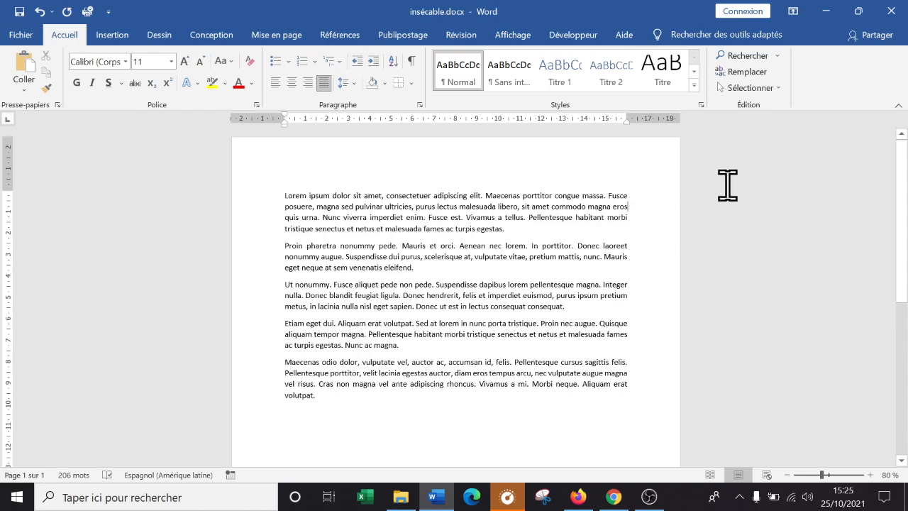
key("BackSpace")
key("BackSpace")
key("BackSpace")
key("BackSpace")
type("Bob")
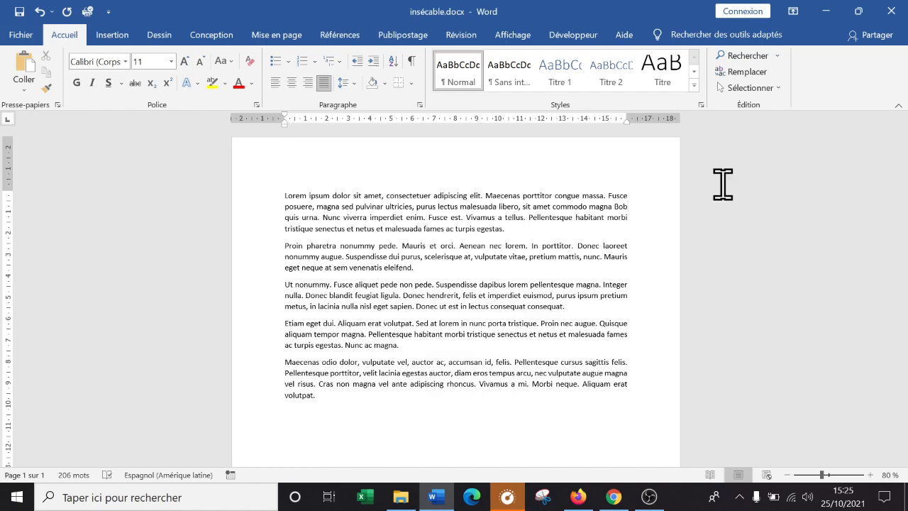
Replace the word "quis" at the start of the first paragraph's third line with "Marley".
left_click(298, 216)
key("BackSpace")
key("BackSpace")
key("BackSpace")
key("BackSpace")
type("Marley")
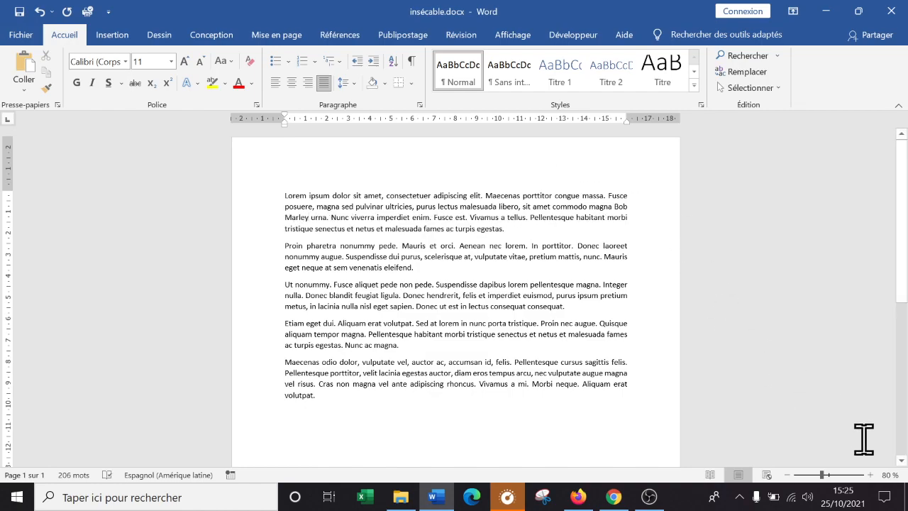
Delete the ordinary space between "Bob" and "Marley" in the first paragraph.
left_click(871, 474)
left_click(870, 474)
left_click(871, 475)
left_click(871, 475)
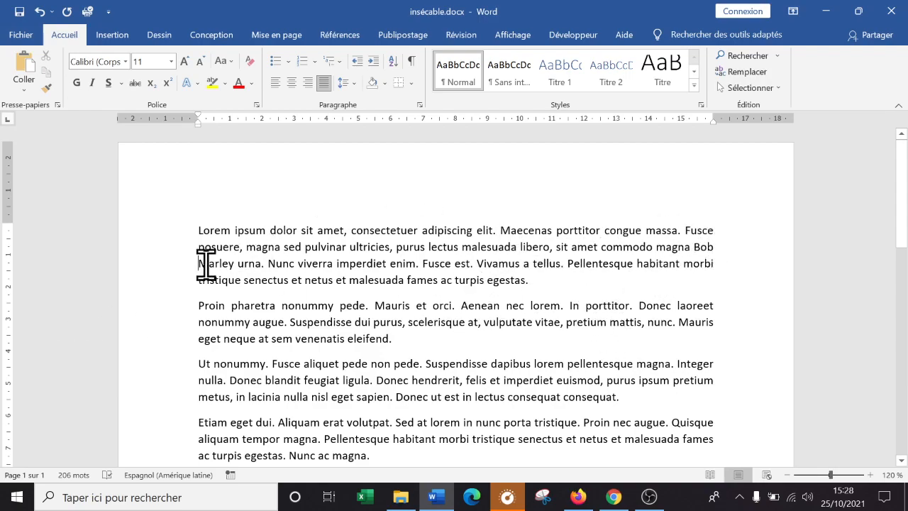
left_click(716, 250)
key("BackSpace")
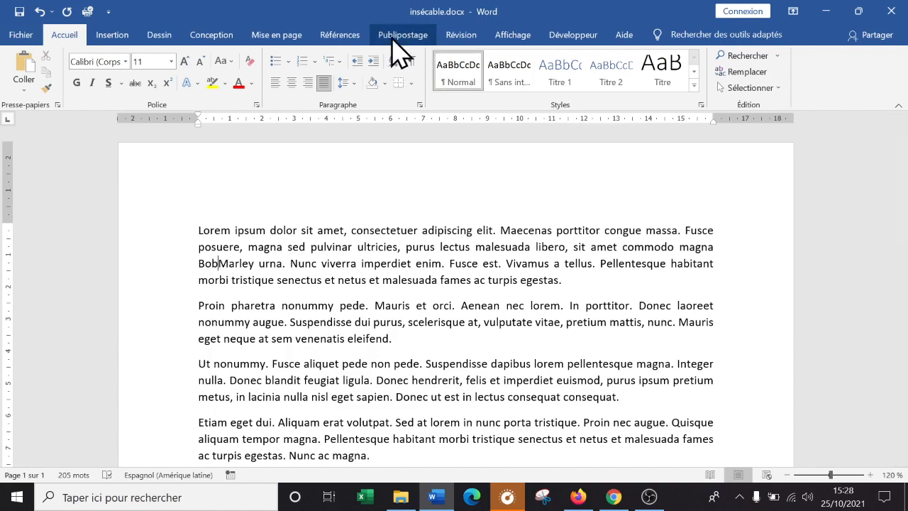
Insert the special character "Espace insécable" between "Bob" and "Marley".
left_click(128, 34)
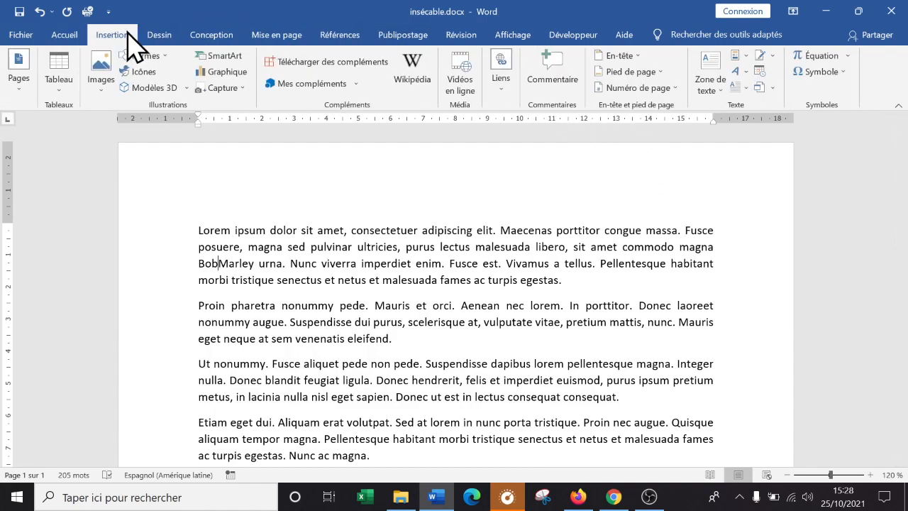
left_click(844, 73)
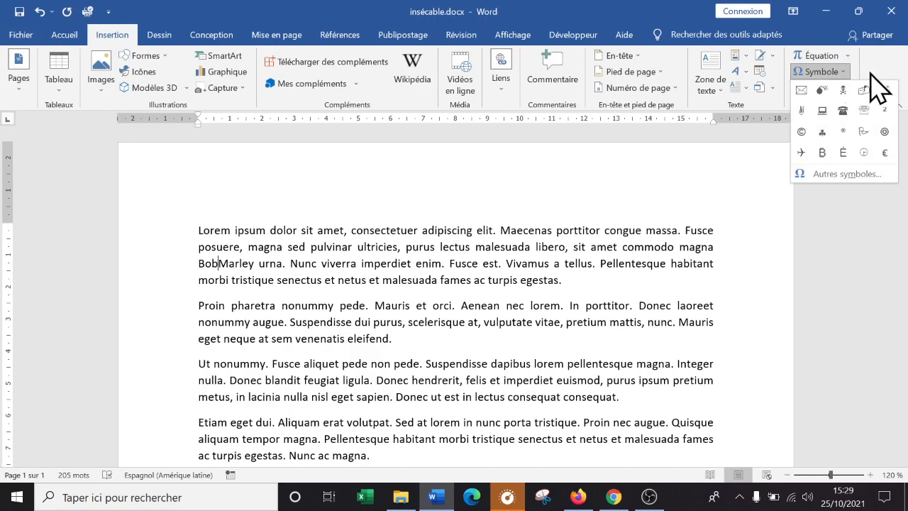
left_click(826, 176)
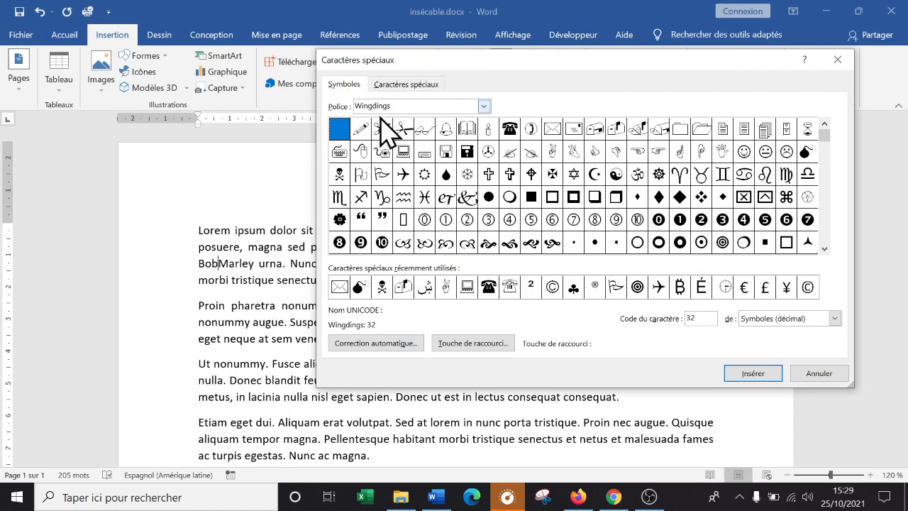
left_click(484, 107)
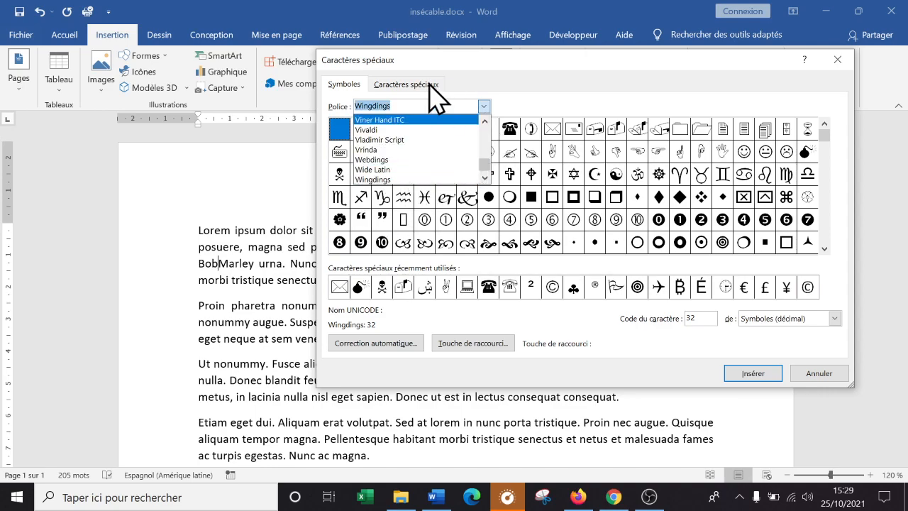
left_click(408, 86)
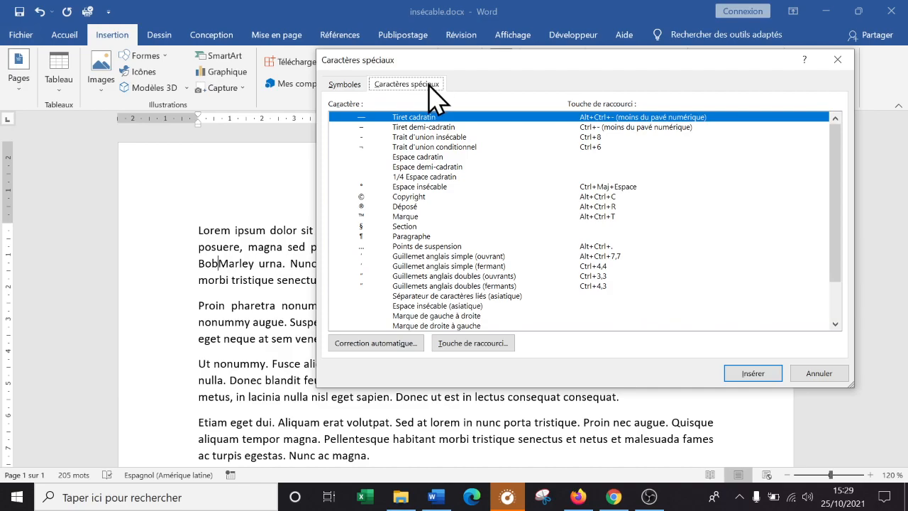
scroll(617, 195, "down", 2)
scroll(610, 197, "up", 2)
scroll(544, 307, "down", 2)
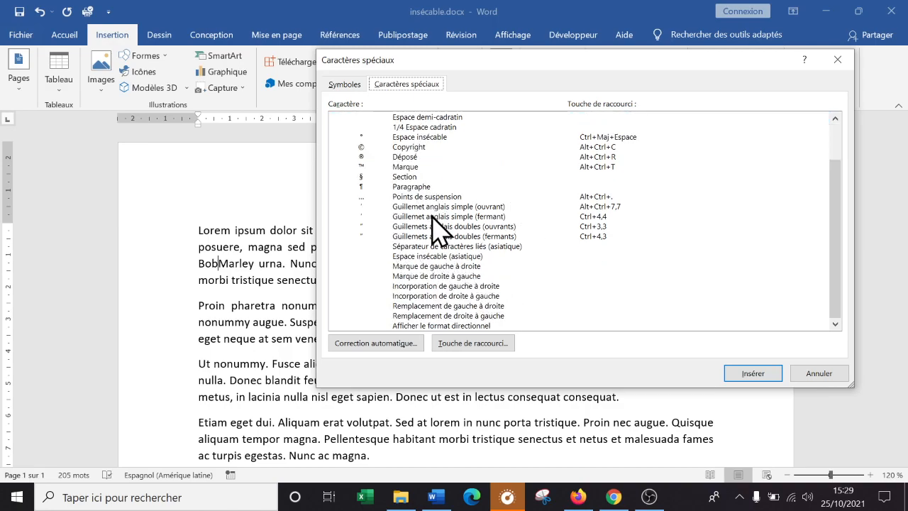
scroll(471, 267, "up", 2)
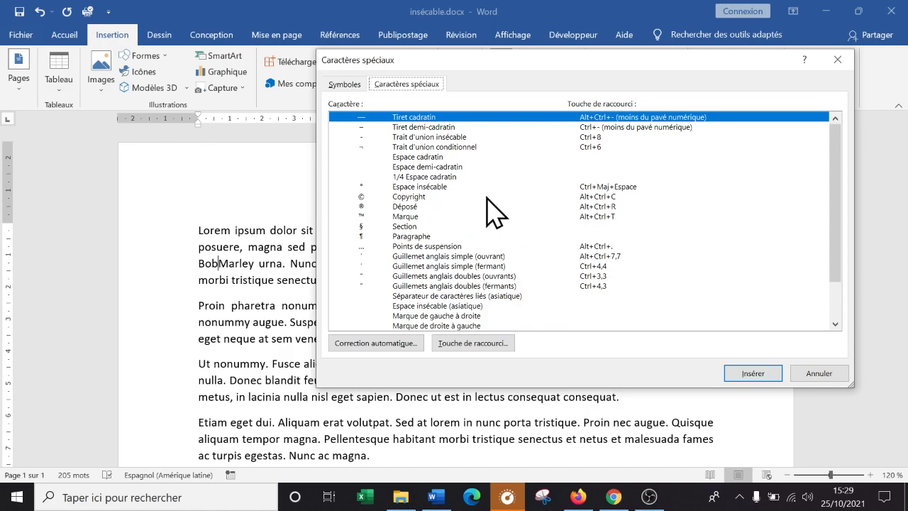
left_click(417, 187)
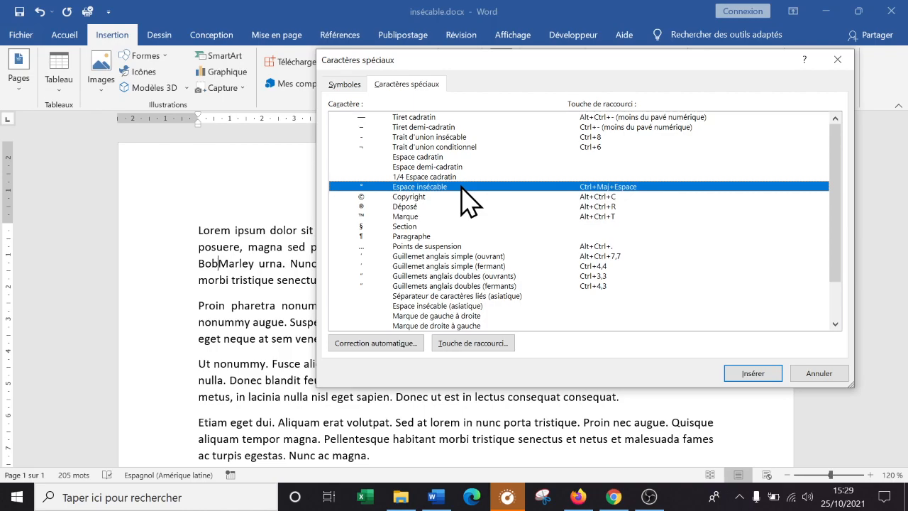
left_click(754, 374)
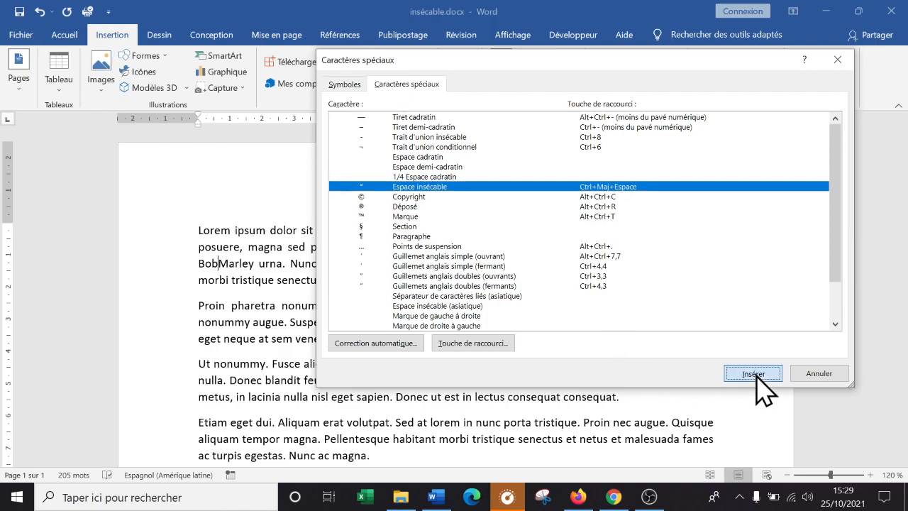
left_click(824, 380)
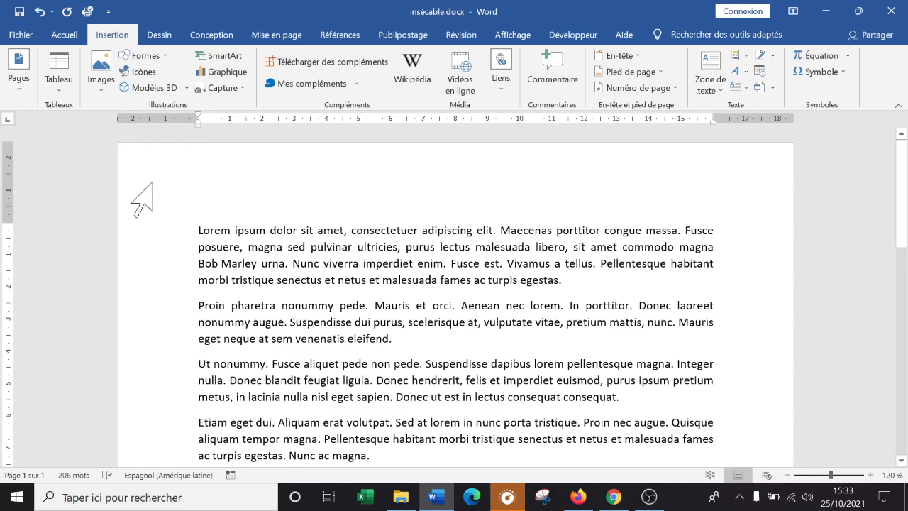
left_click_drag(199, 261, 258, 264)
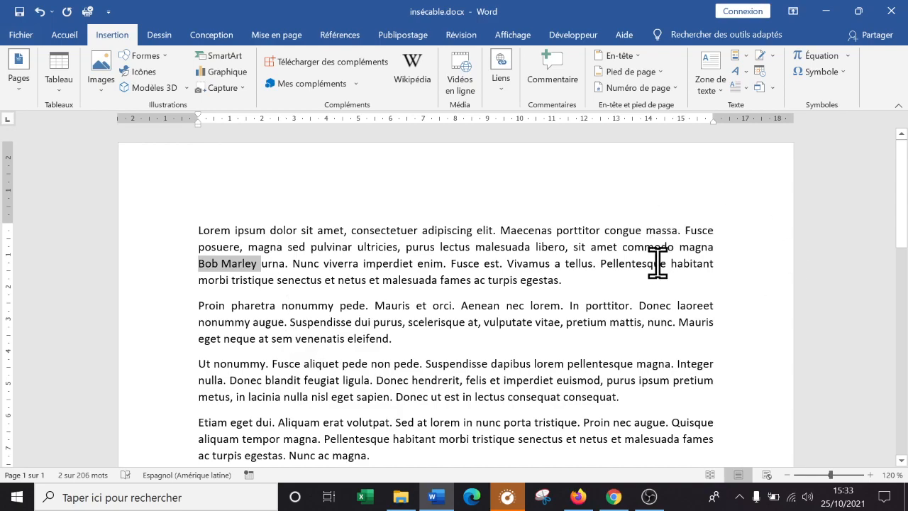
left_click(383, 262)
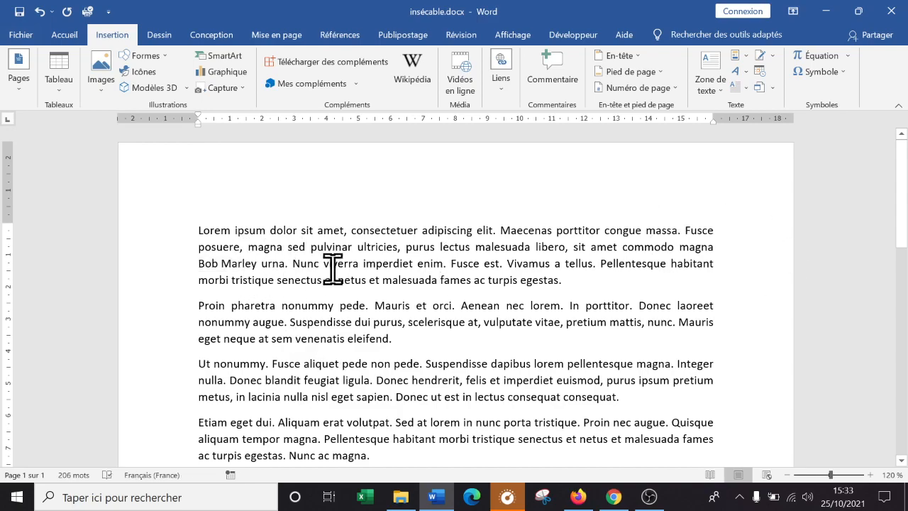
left_click(473, 261)
left_click(199, 261)
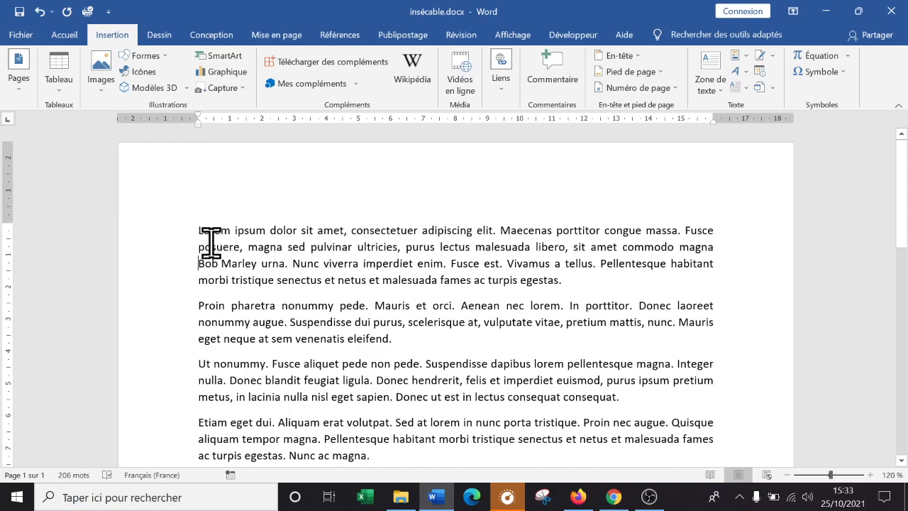
Display the formatting marks and compare the ordinary space marks with the non-breaking space between "Bob" and "Marley".
left_click(58, 36)
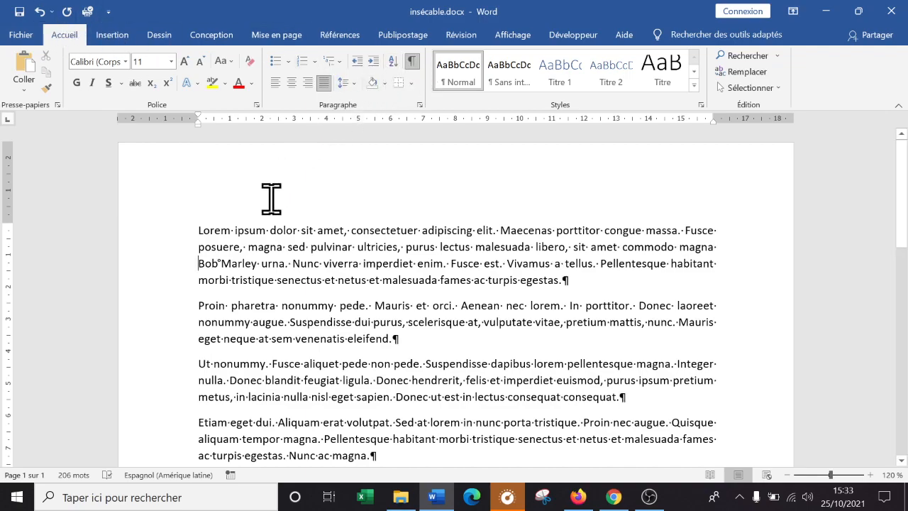
left_click(235, 225)
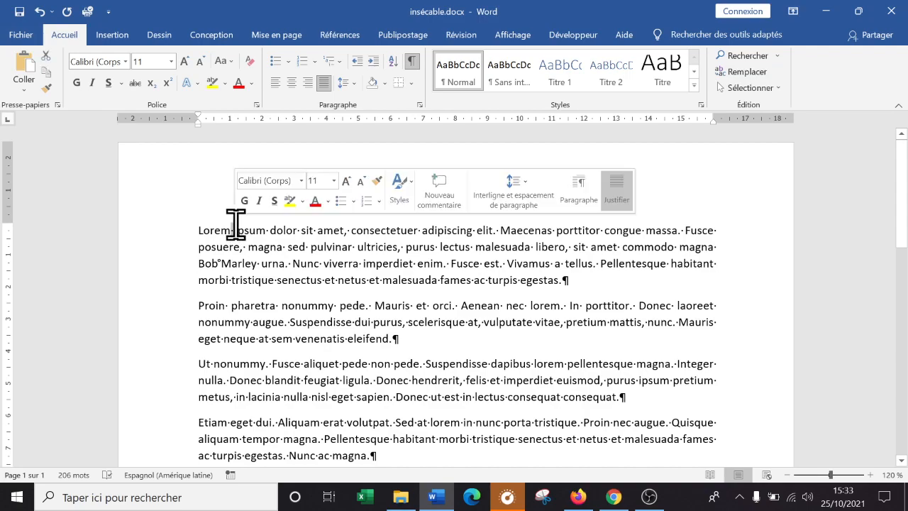
left_click(301, 229)
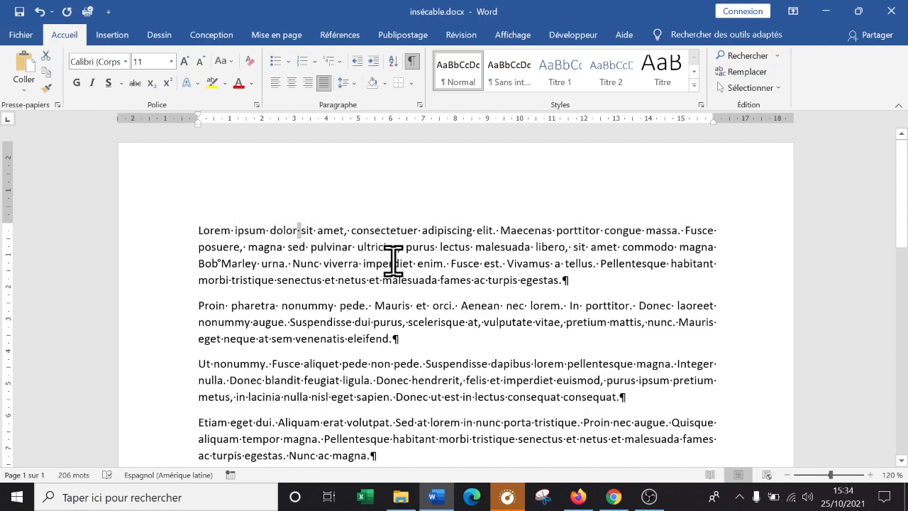
left_click(217, 263)
left_click_drag(217, 263, 221, 263)
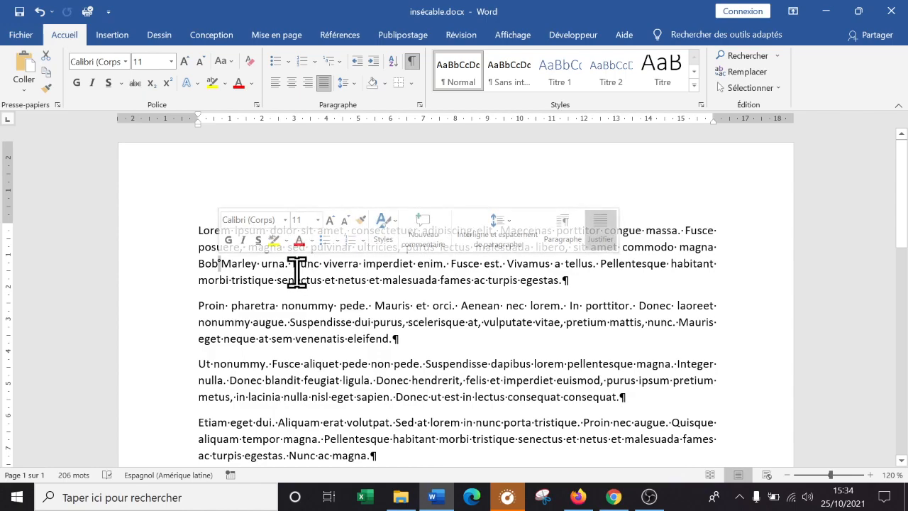
left_click(229, 283)
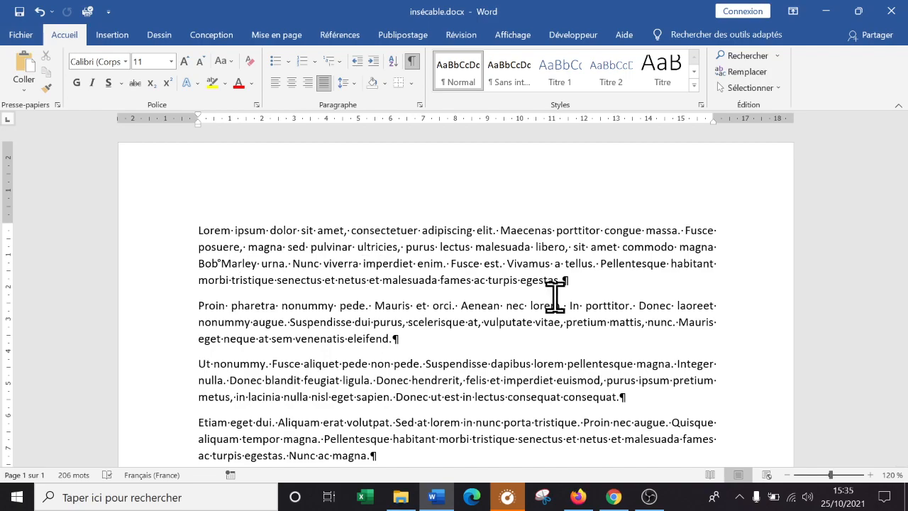
Enlarge "Bob Marley" in the first paragraph to font size 72 and further to 120.
left_click_drag(198, 264, 261, 264)
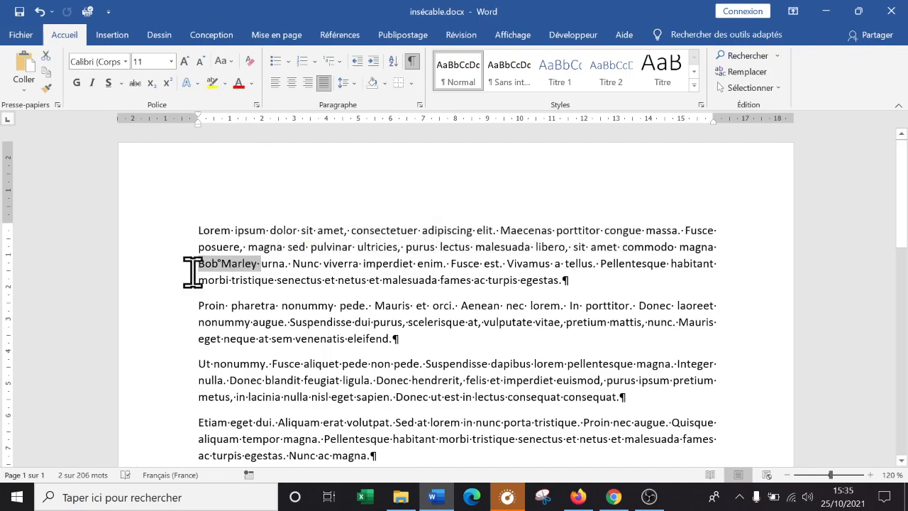
left_click(171, 62)
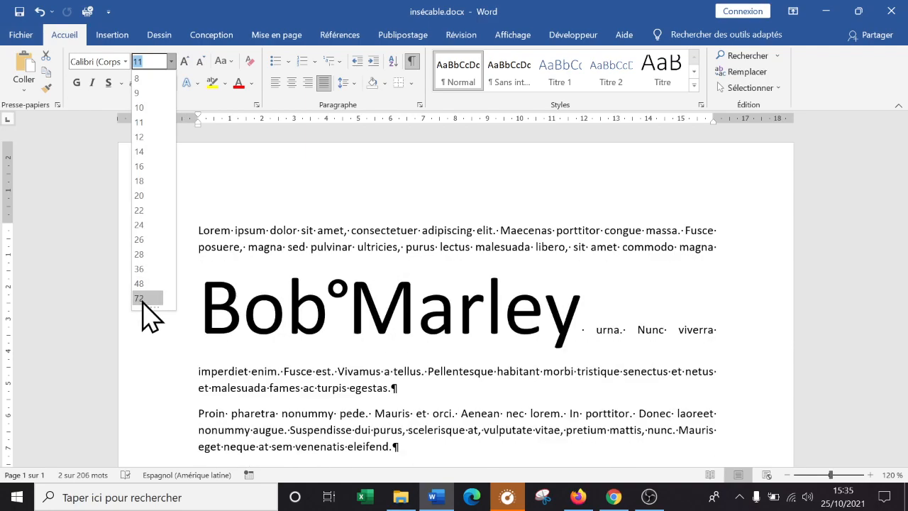
left_click(144, 299)
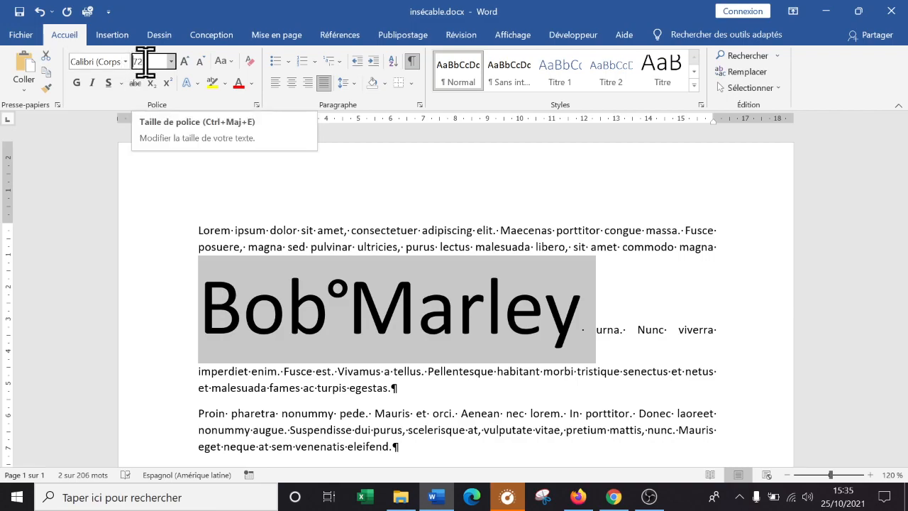
left_click(144, 62)
type("120")
key("Return")
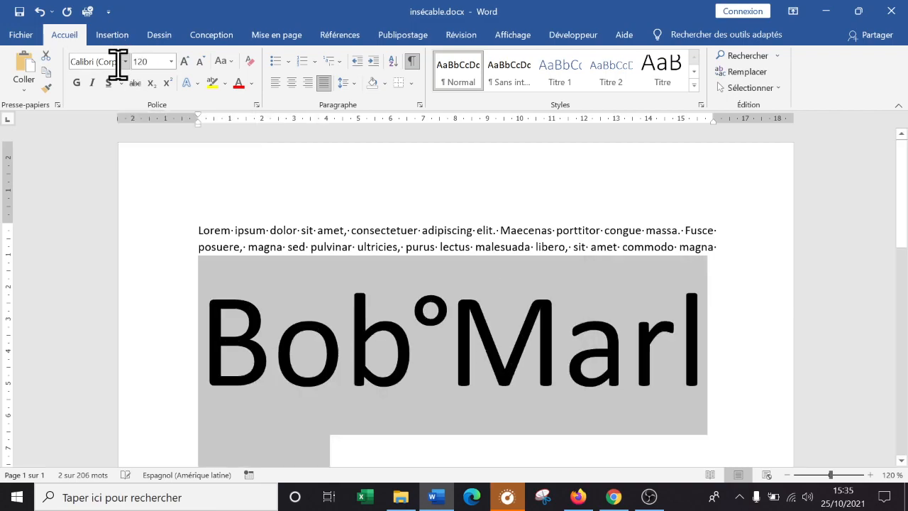
scroll(415, 304, "down", 5)
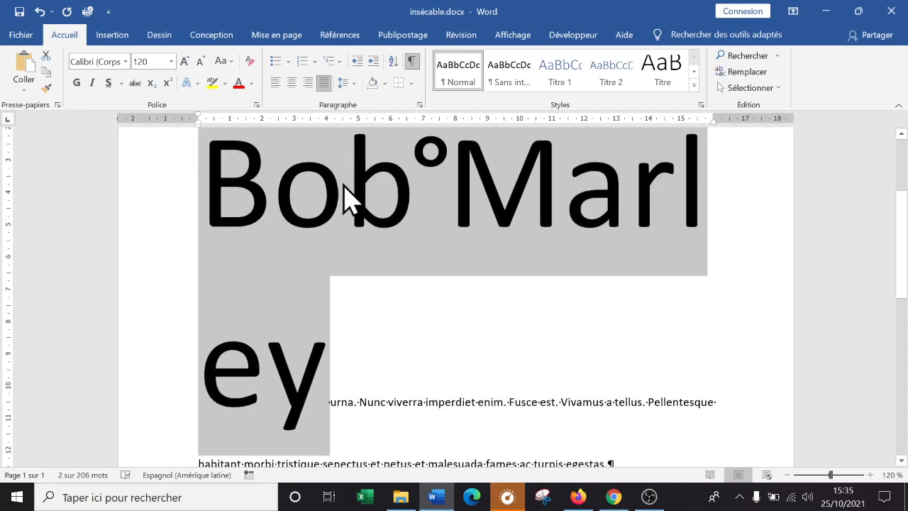
Undo both font size enlargements of "Bob Marley" in the first paragraph.
left_click(37, 15)
left_click(37, 14)
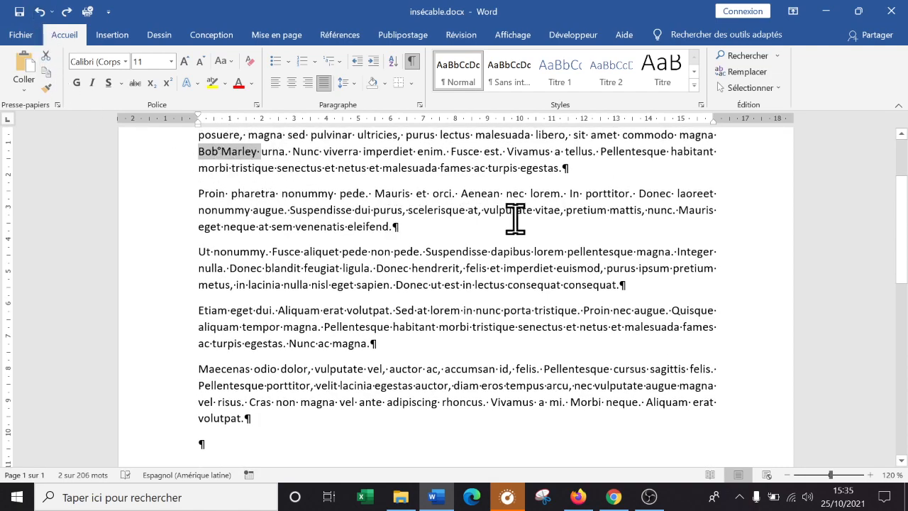
scroll(768, 236, "up", 3)
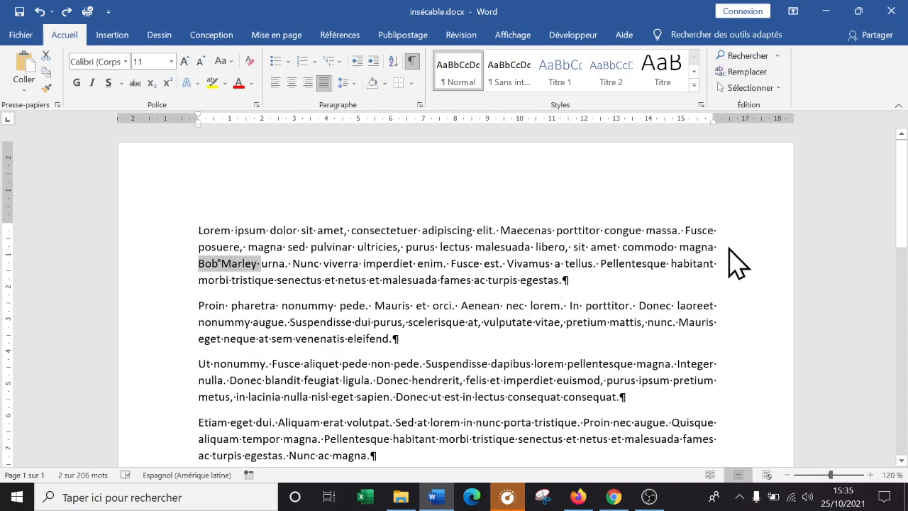
Replace the word "Fusce" at the end of the first paragraph's first line with "Jean-Pierre".
left_click(698, 230)
double_click(685, 230)
type("Jean")
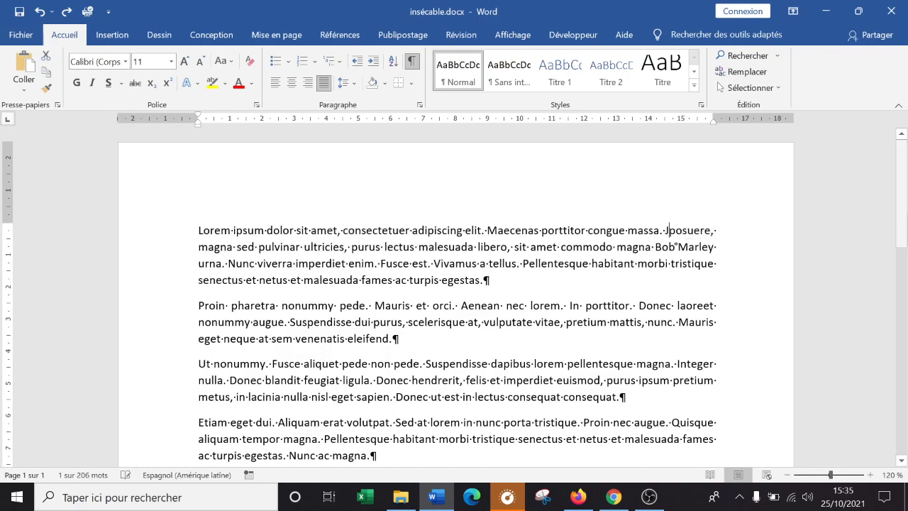
key("BackSpace")
type("-Pierre")
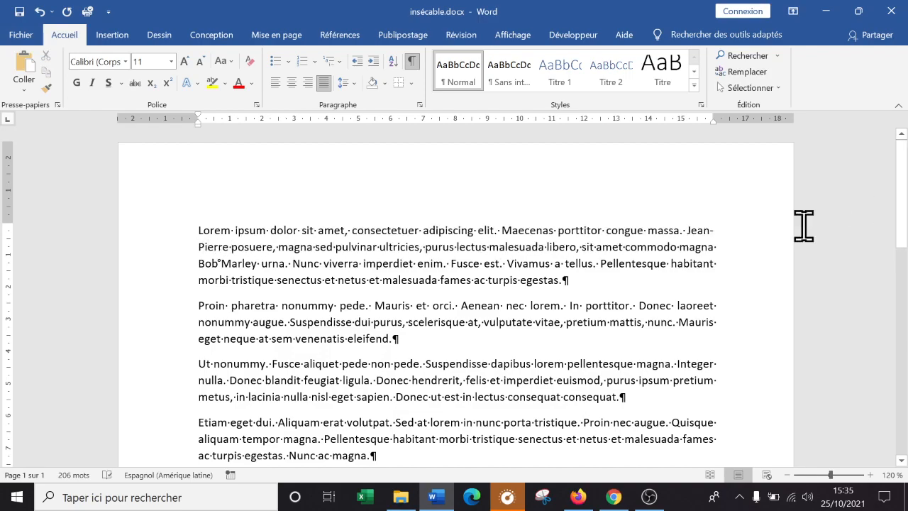
Delete the ordinary hyphen between "Jean" and "Pierre" in the first paragraph.
mouse_move(697, 233)
left_mouse_down()
mouse_move(398, 241)
mouse_move(227, 260)
mouse_move(229, 247)
mouse_move(391, 239)
mouse_move(694, 236)
left_mouse_up()
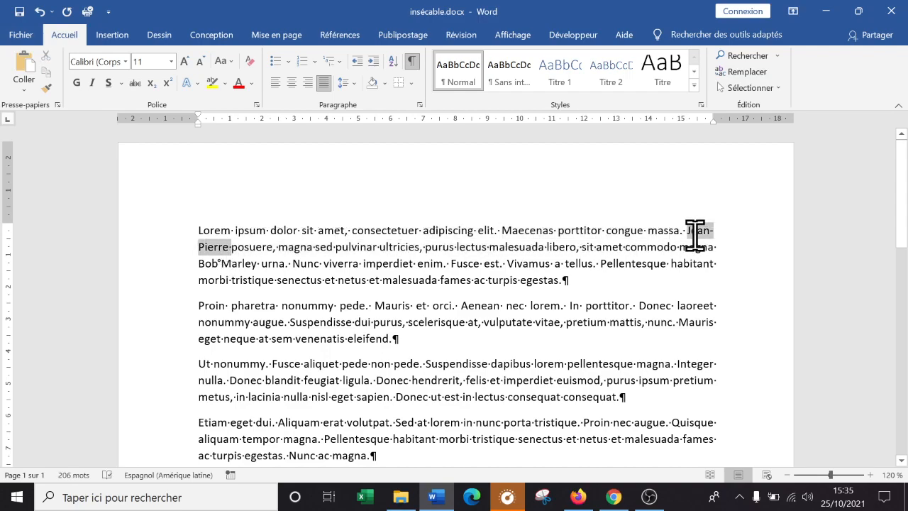
left_click(237, 247)
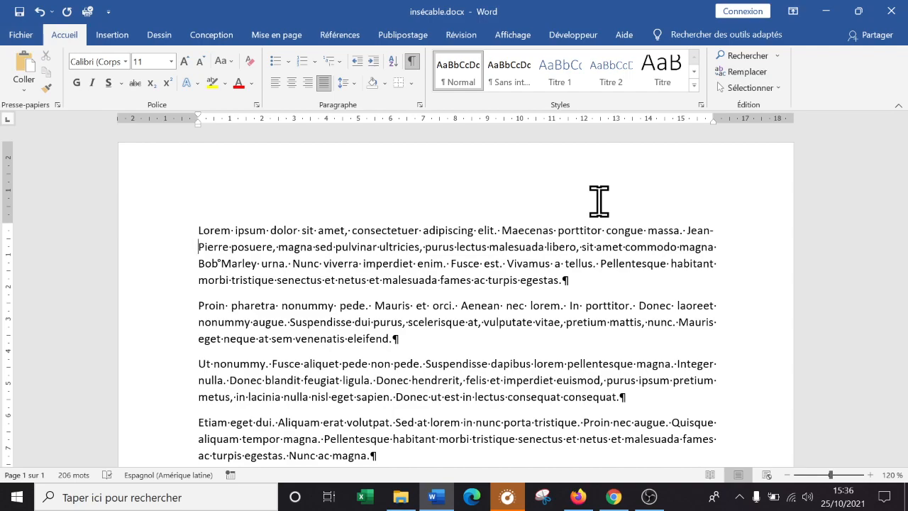
left_click(721, 222)
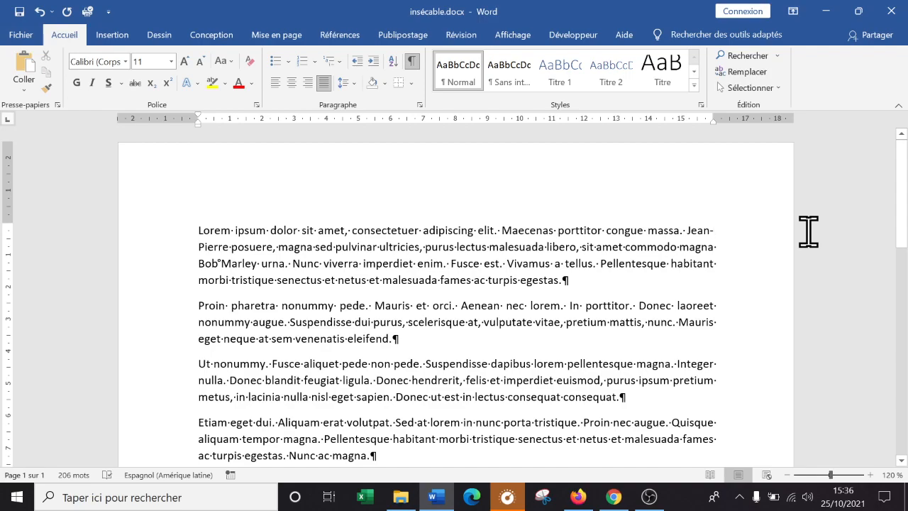
key("BackSpace")
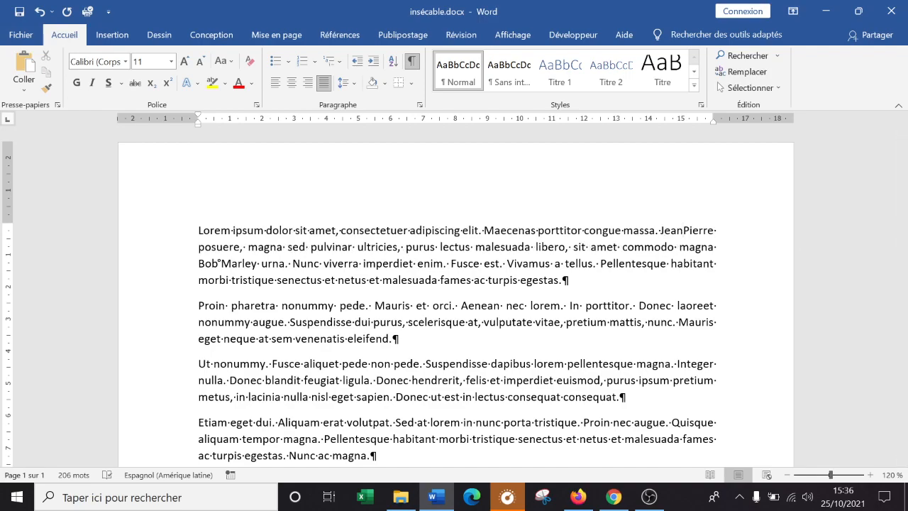
Insert the special character "Trait d'union insécable" between "Jean" and "Pierre" and close the special characters dialog.
left_click(115, 34)
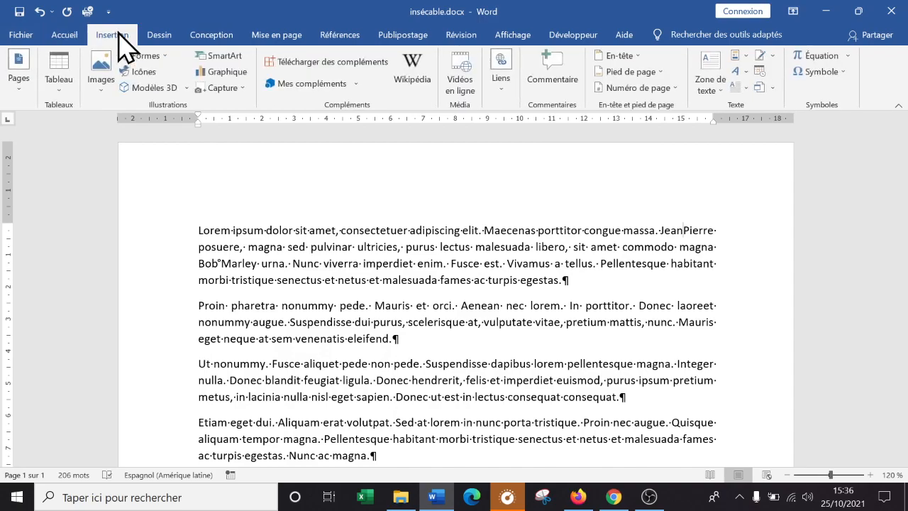
left_click(841, 72)
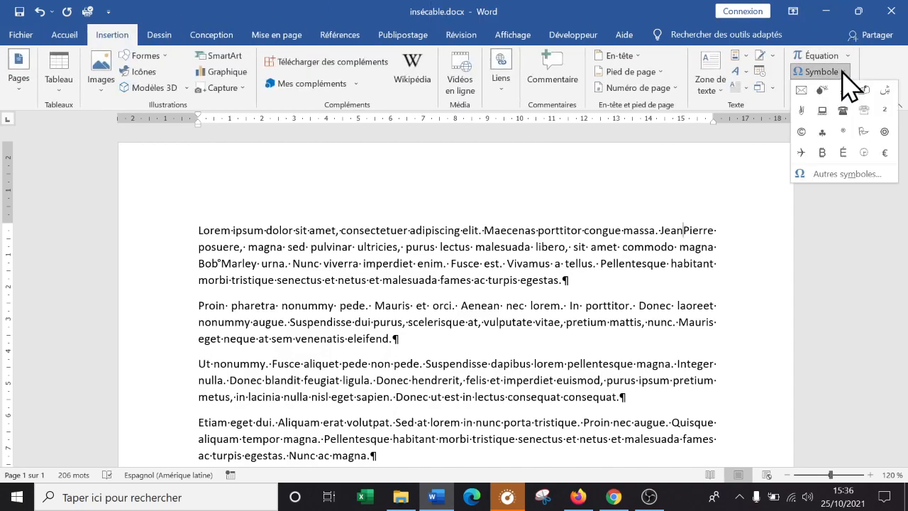
left_click(867, 175)
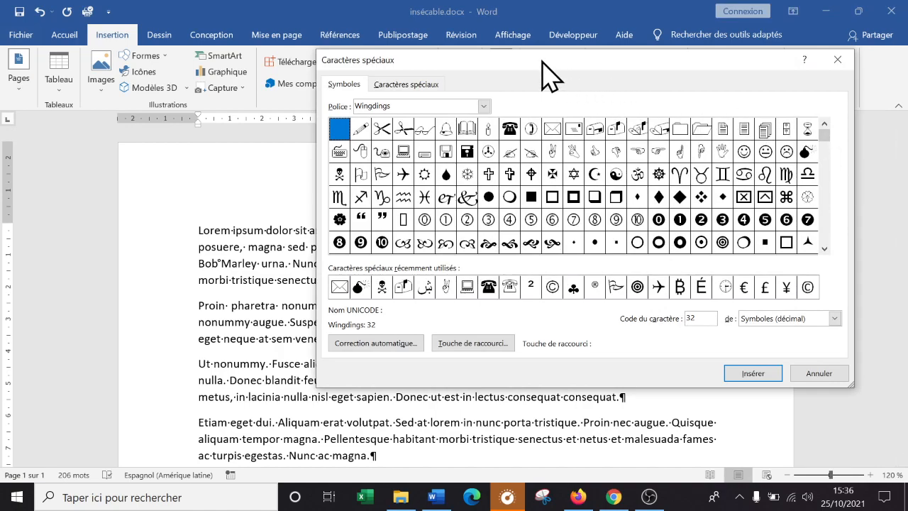
left_click(407, 84)
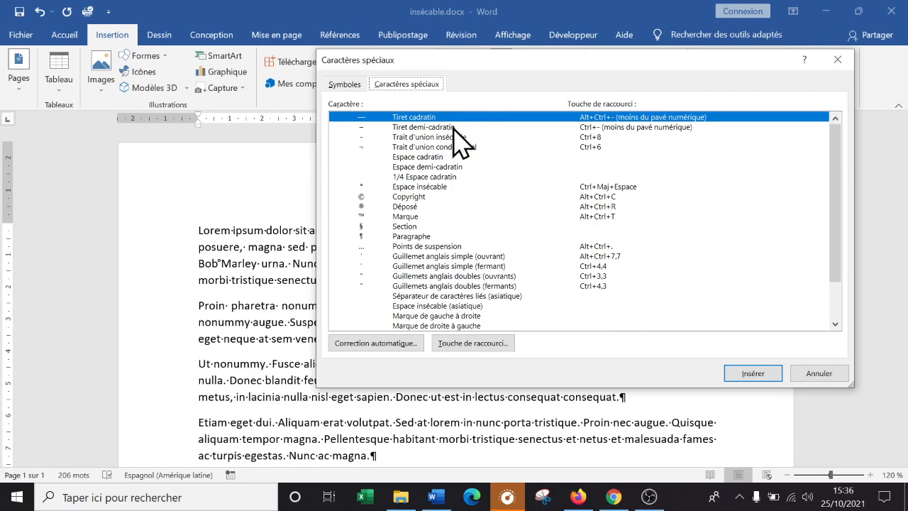
left_click(415, 137)
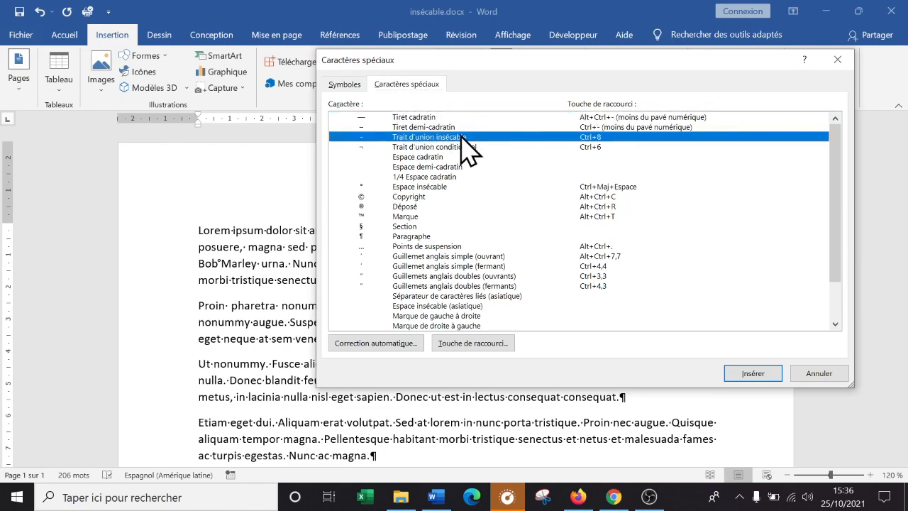
double_click(424, 139)
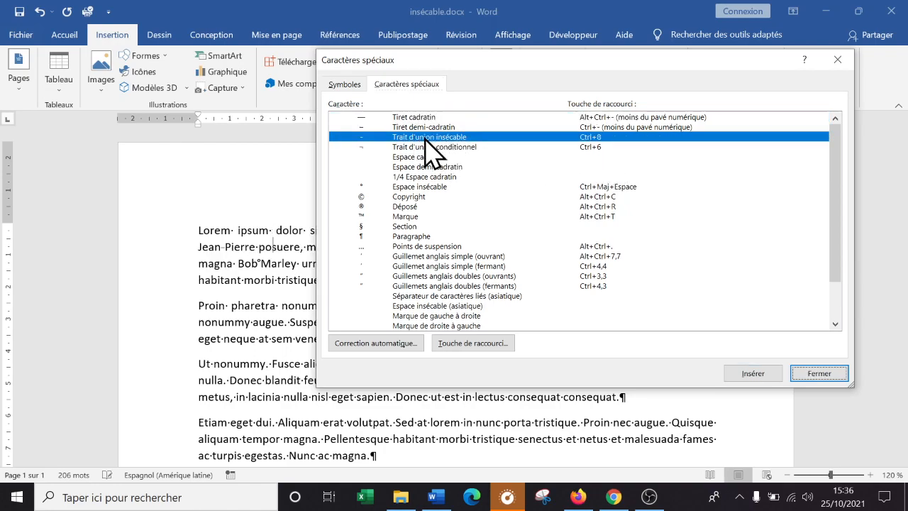
left_click(821, 373)
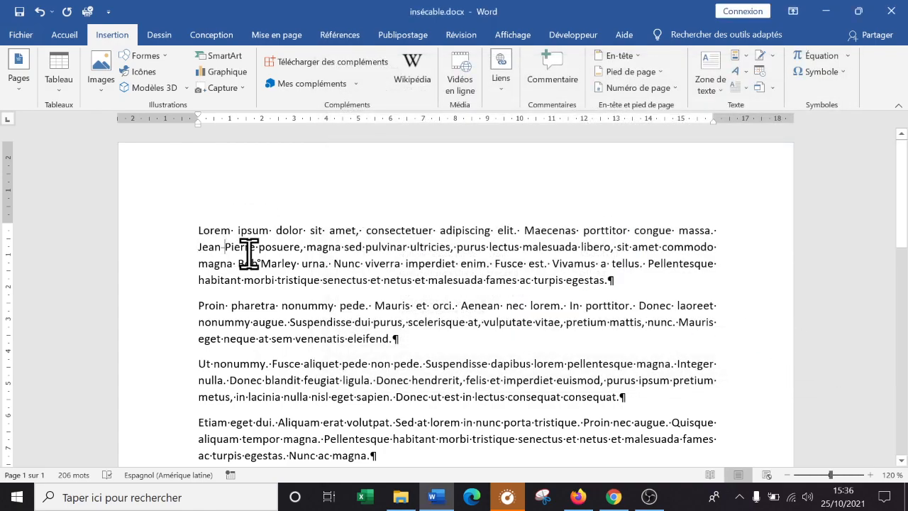